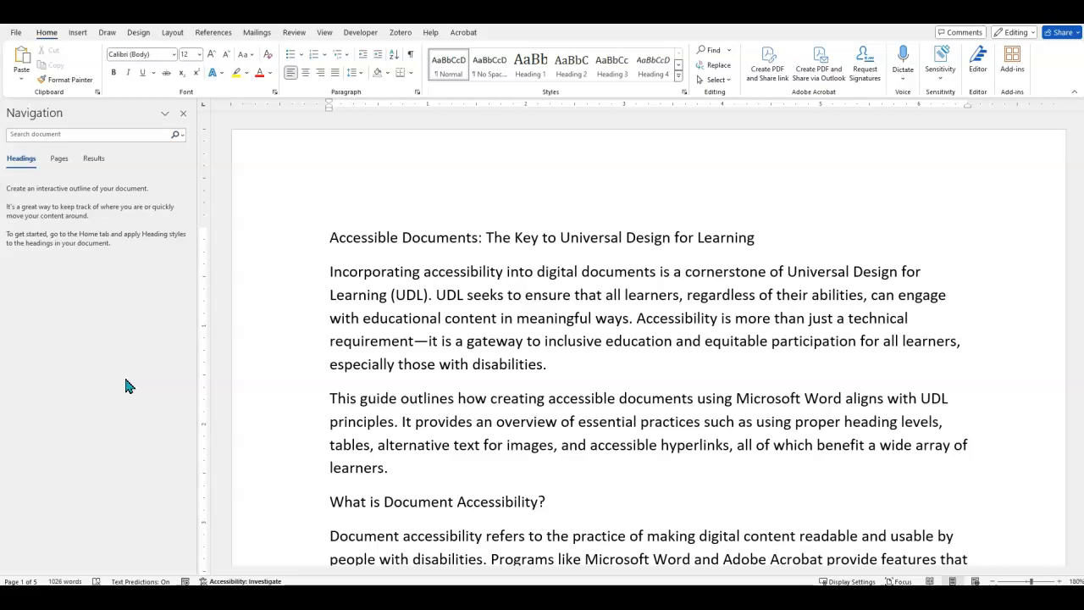
- Format the document title in the Century font at 22 pt and make it bold
click(353, 242)
drag(329, 238, 799, 234)
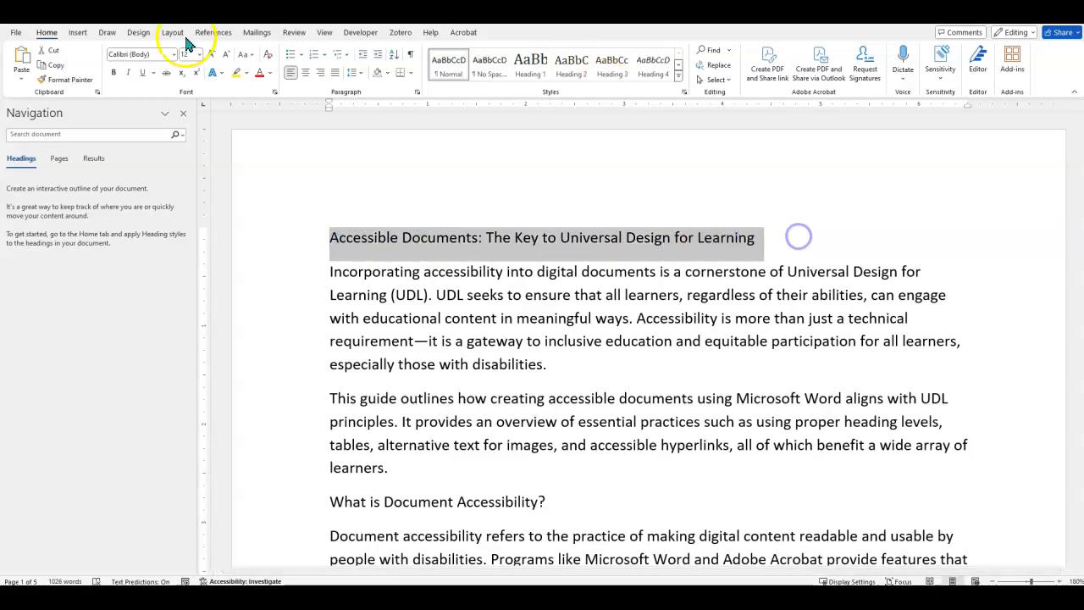
click(173, 54)
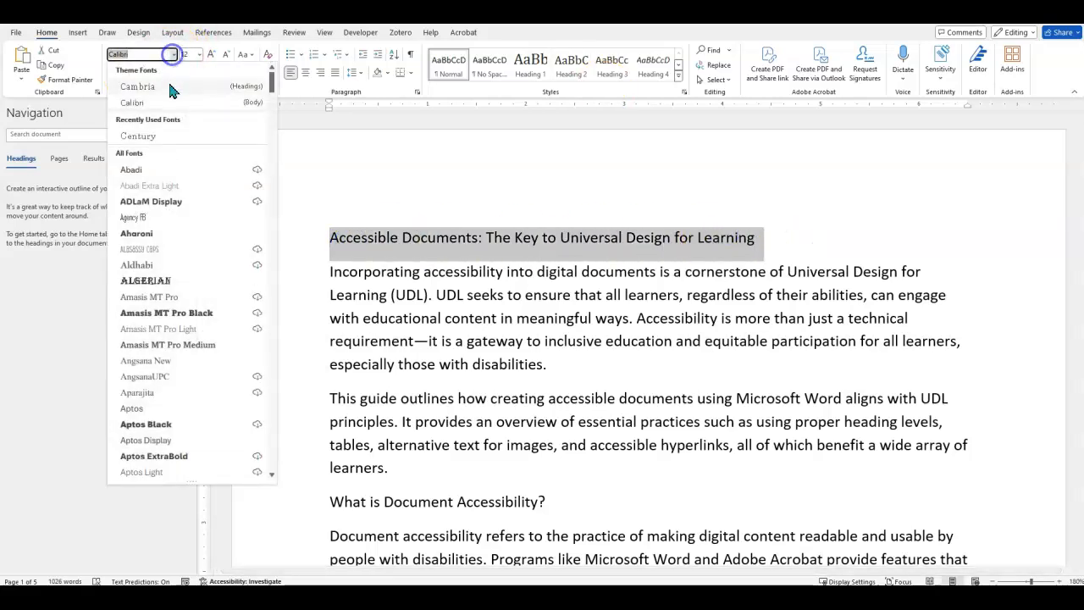
click(152, 131)
click(200, 55)
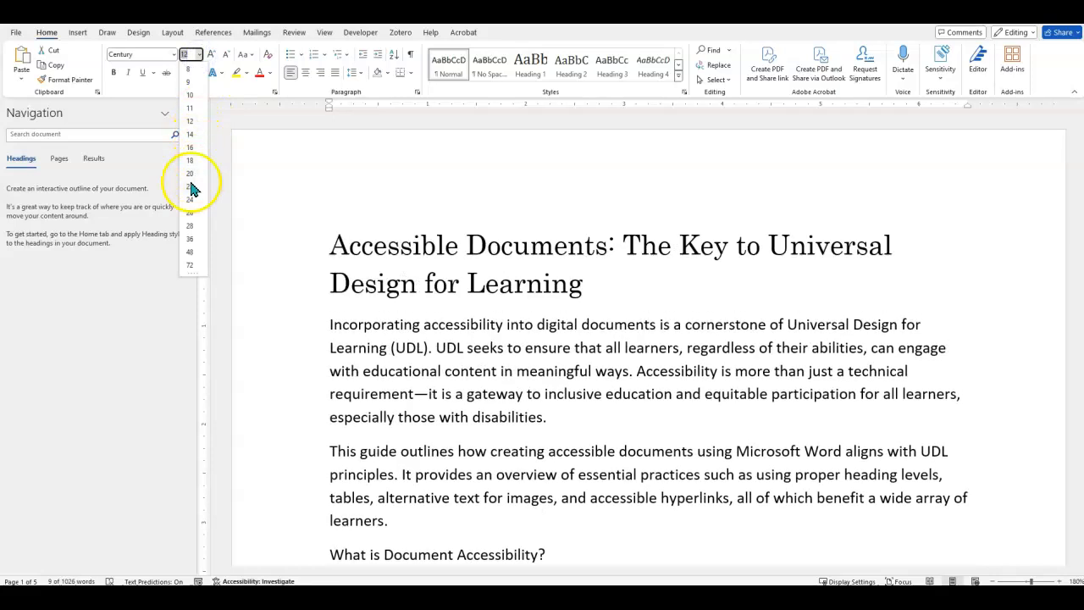
click(191, 185)
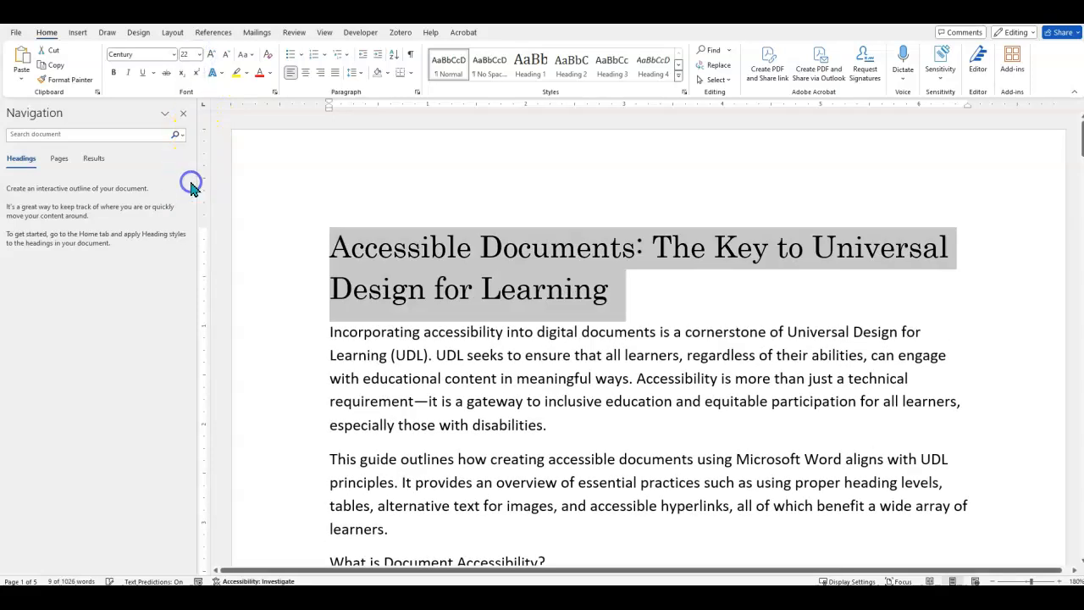
click(113, 72)
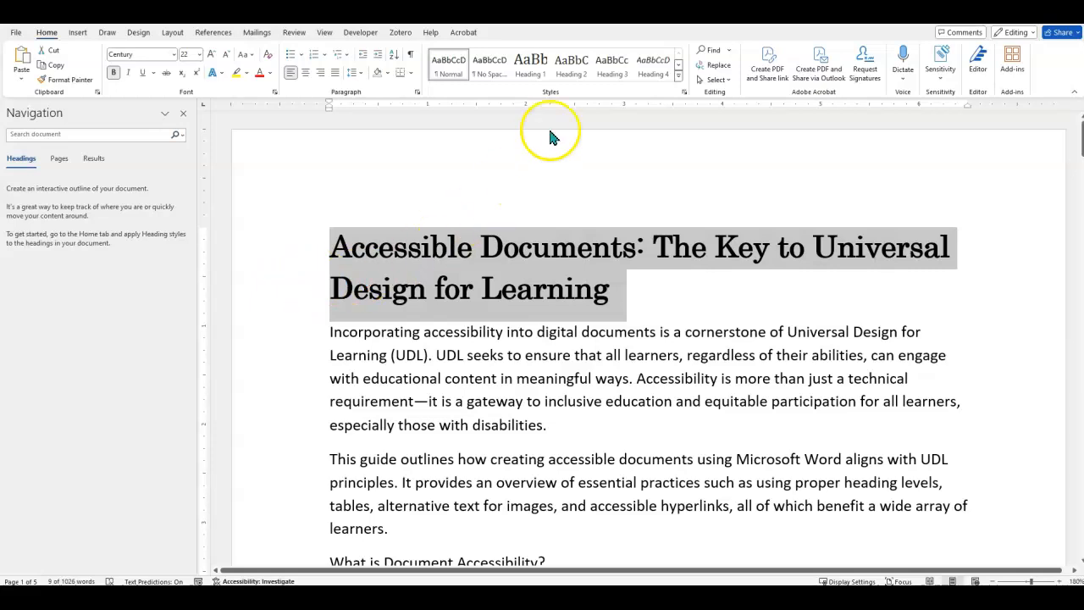
- Apply the Heading 1 style to the document title
click(530, 65)
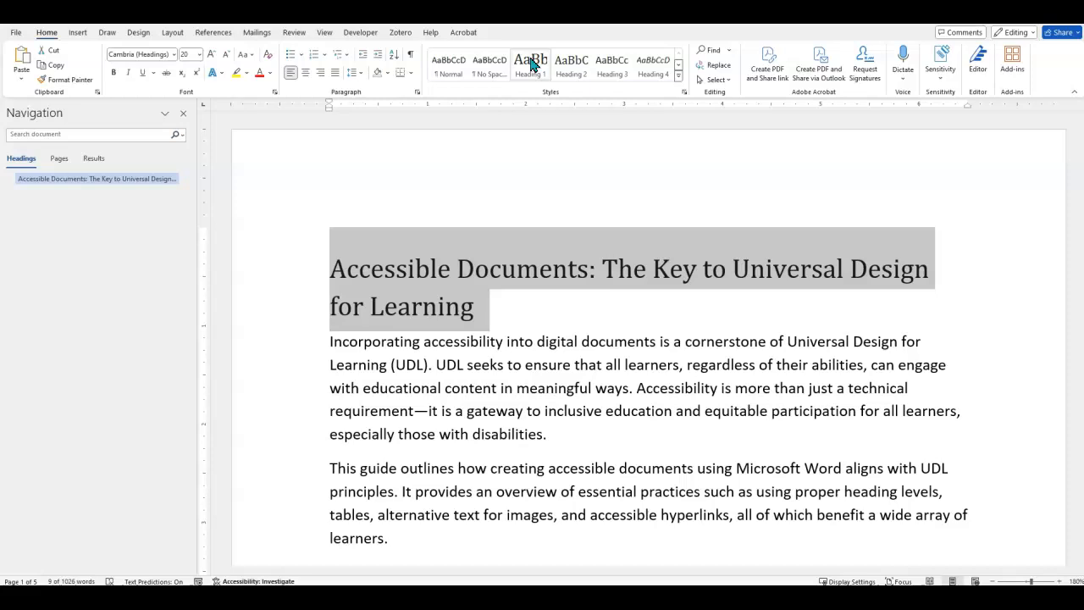
click(544, 304)
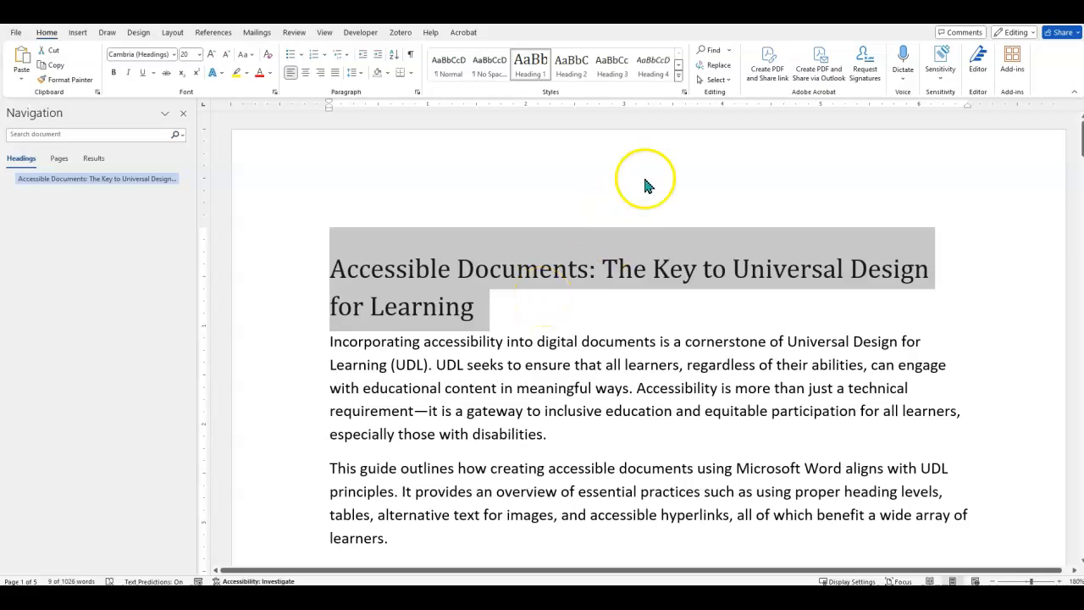
click(677, 76)
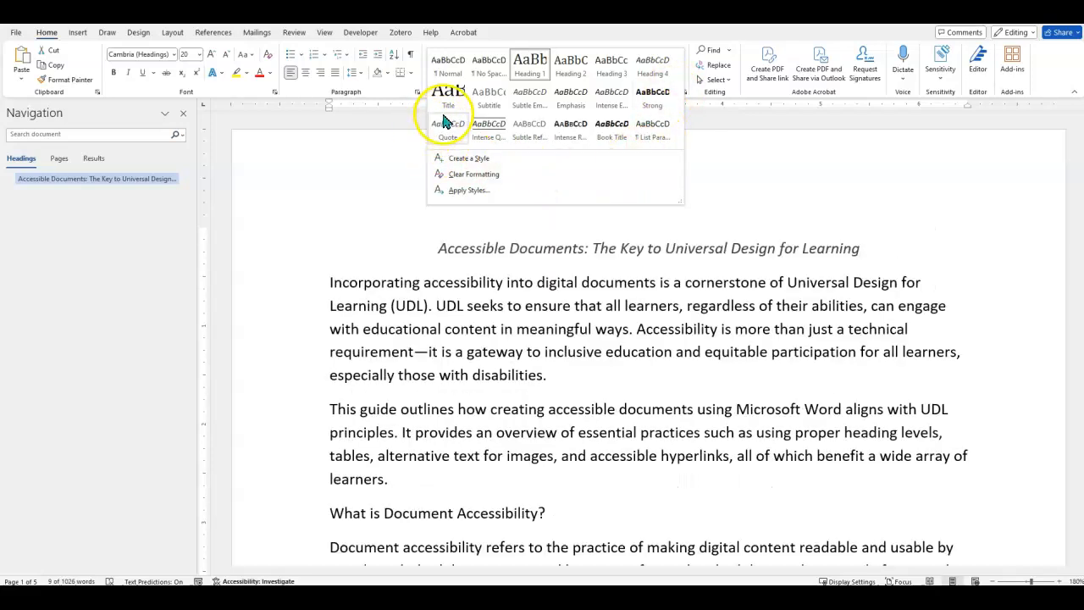
click(446, 114)
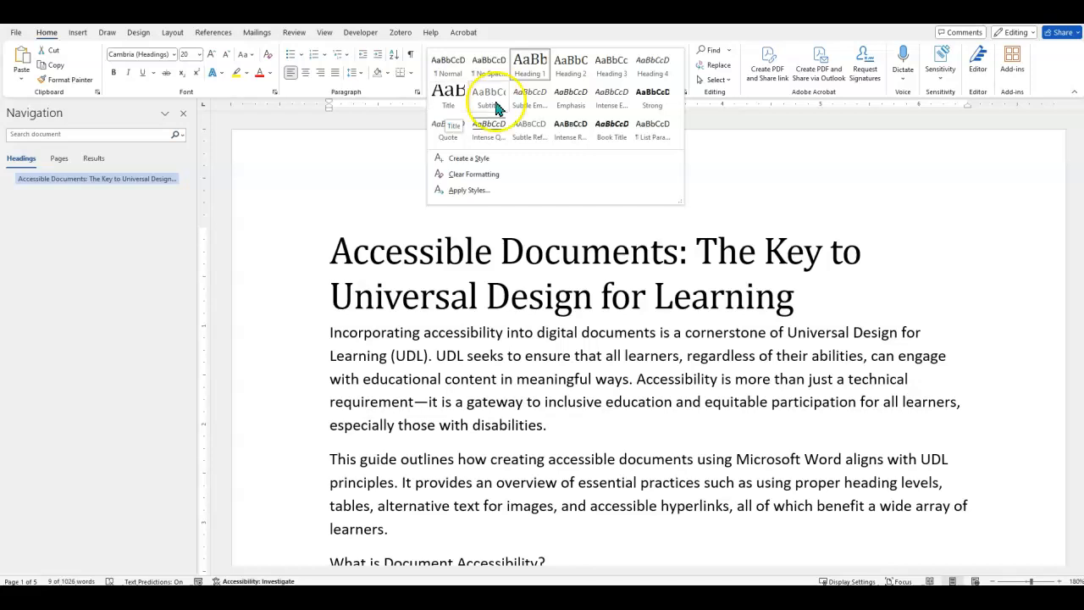
click(529, 65)
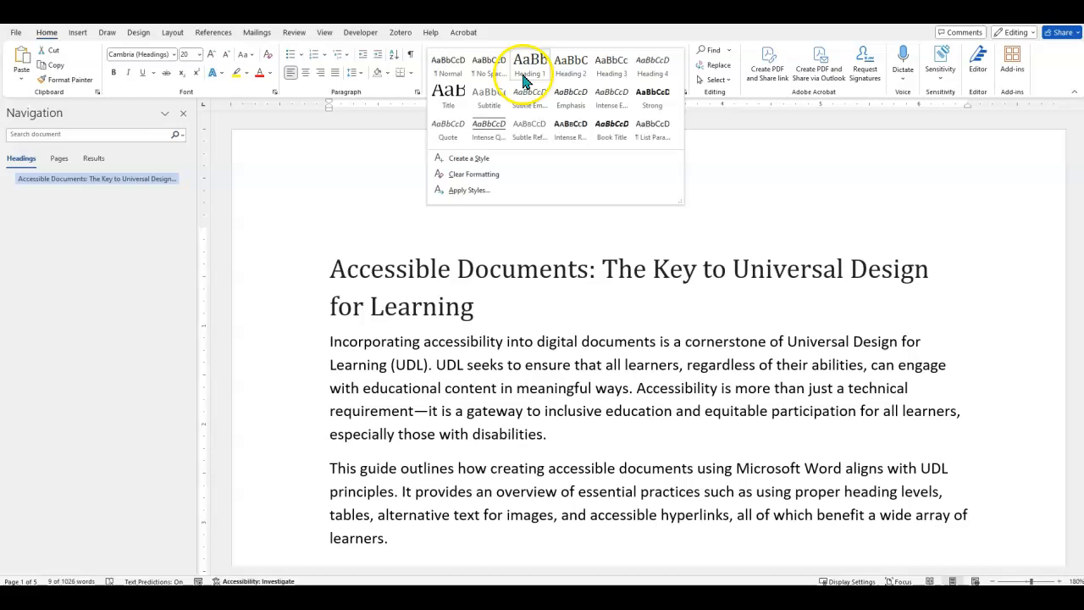
click(338, 343)
- Apply the Heading 2 style to "What is Document Accessibility?" and "Who Benefits from Accessible Documents?"
scroll(593, 330, down, 3)
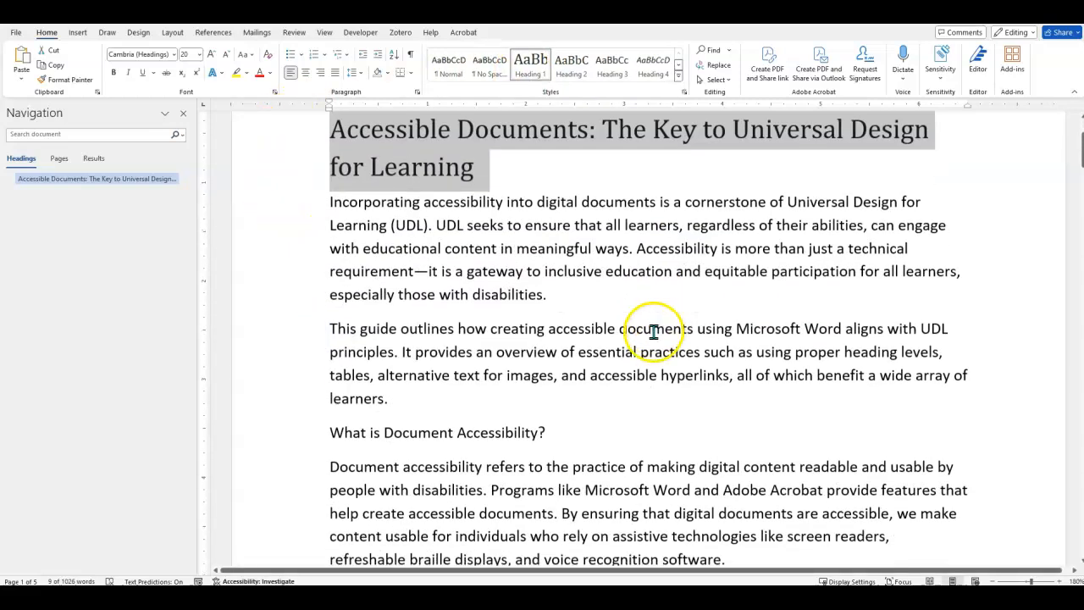
drag(595, 283, 321, 280)
drag(561, 286, 322, 285)
click(561, 70)
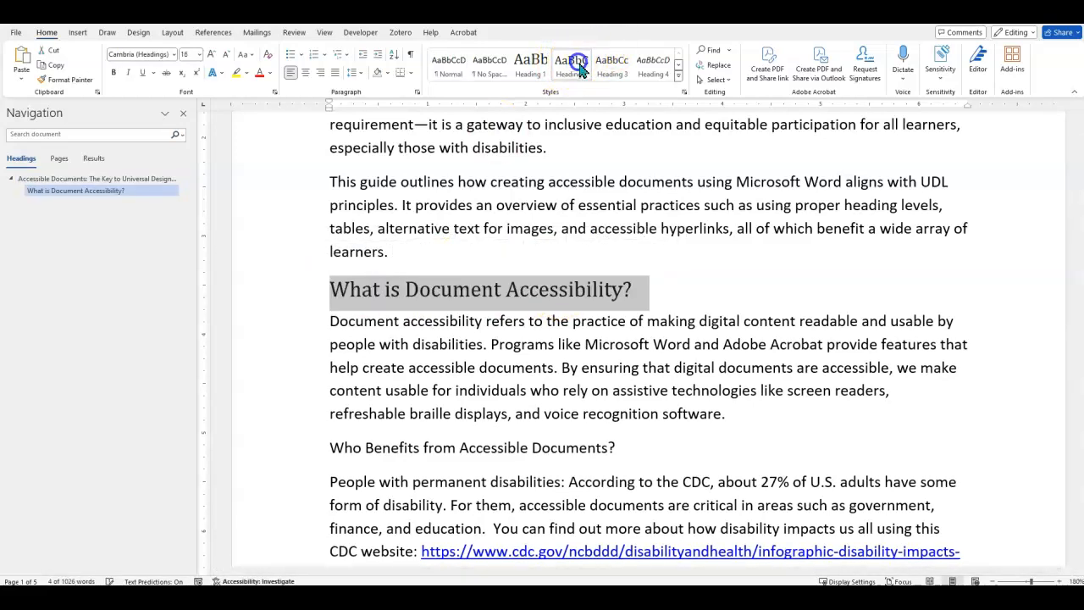
scroll(682, 387, down, 2)
drag(618, 353, 330, 354)
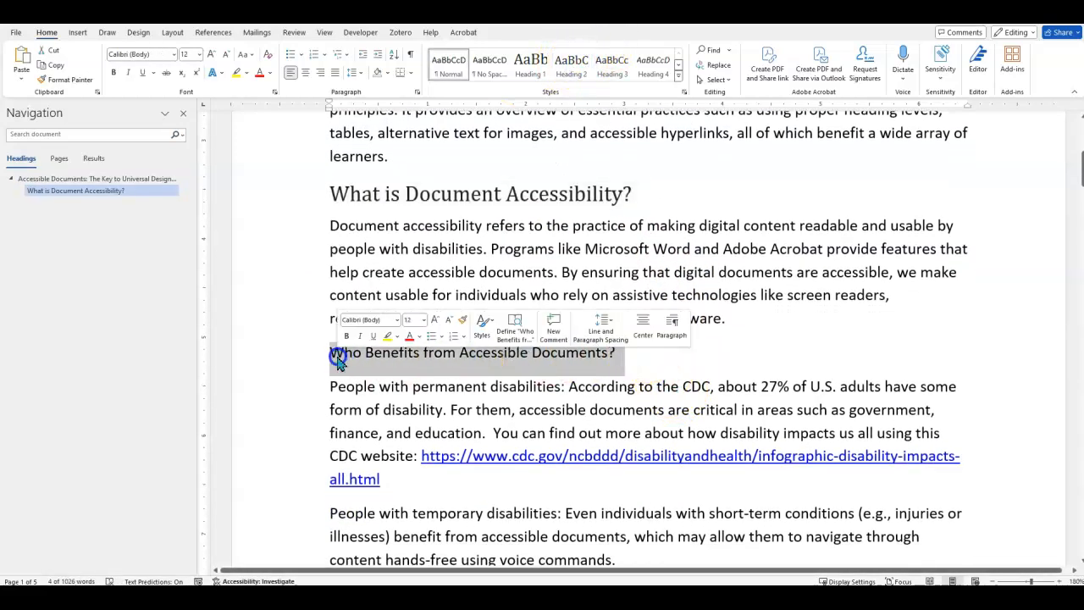
click(581, 74)
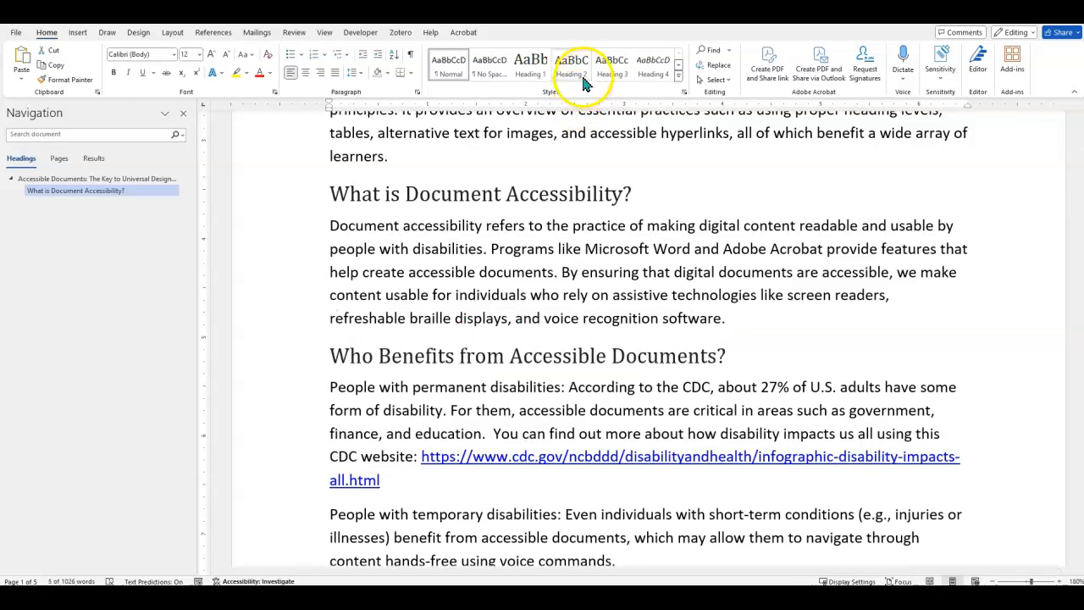
click(581, 75)
- Apply the Heading 2 style to the line "Key Accessibility Practices in Microsoft Word"
scroll(827, 311, down, 4)
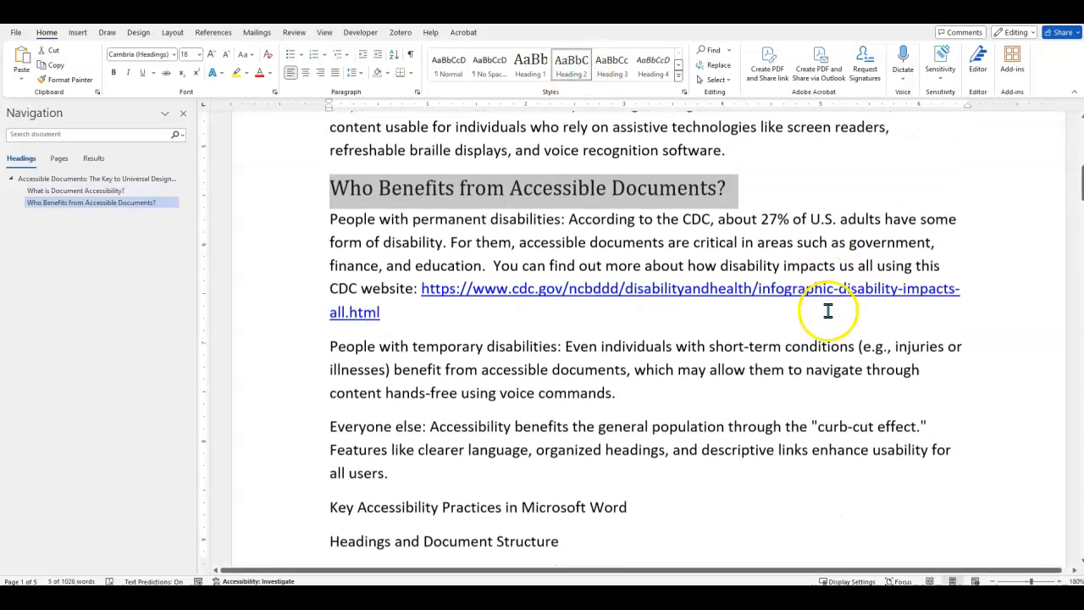
drag(631, 340, 299, 344)
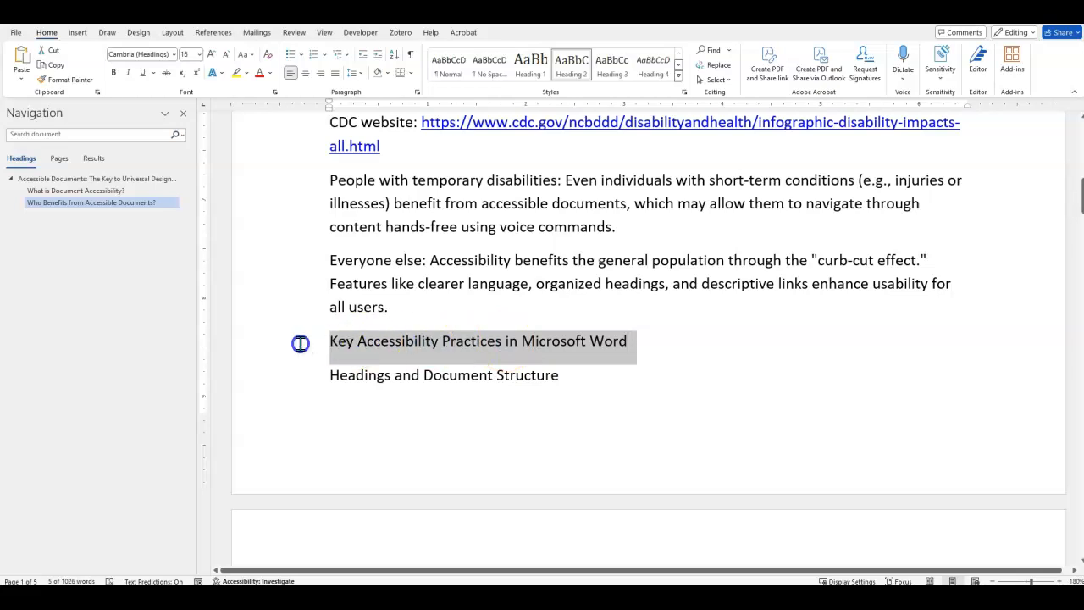
click(572, 61)
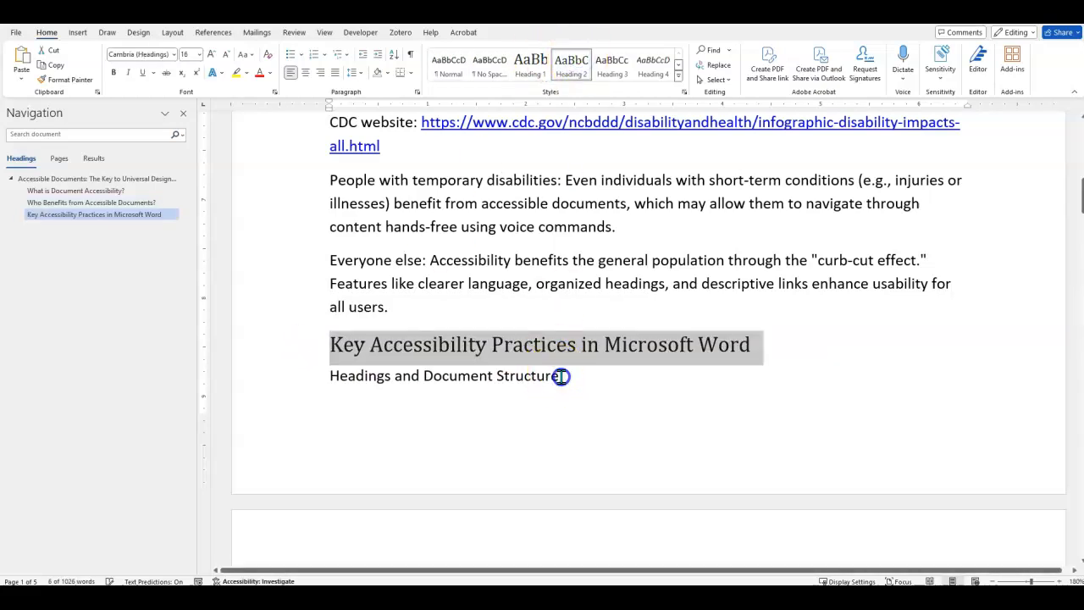
- Apply the Heading 3 style to the subsection lines "Headings and Document Structure" and "Tables and Data Presentation"
drag(560, 377, 335, 378)
click(612, 61)
scroll(551, 373, down, 4)
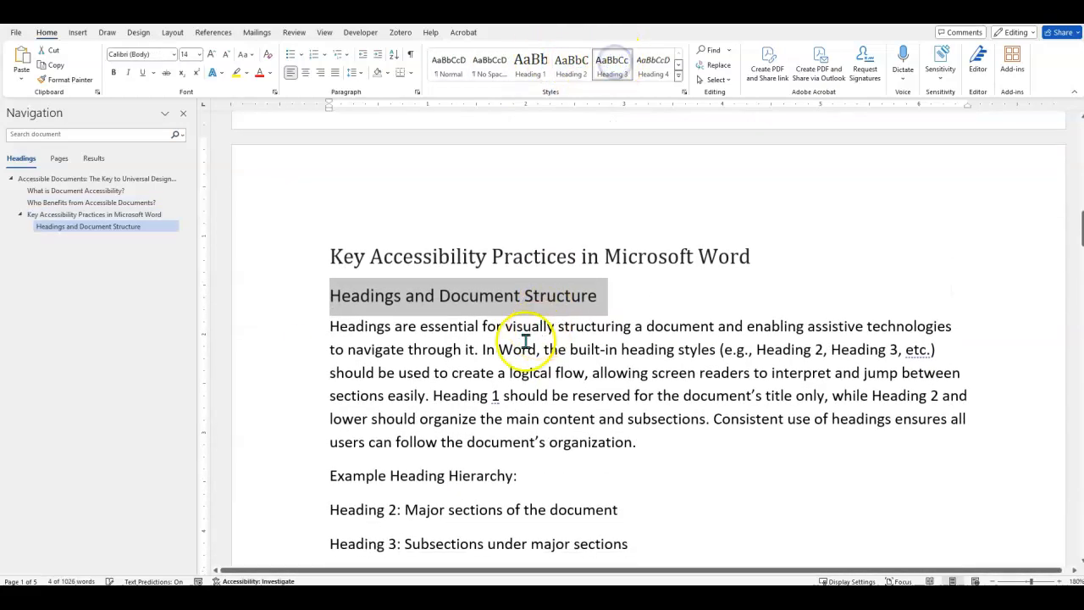
scroll(539, 370, down, 2)
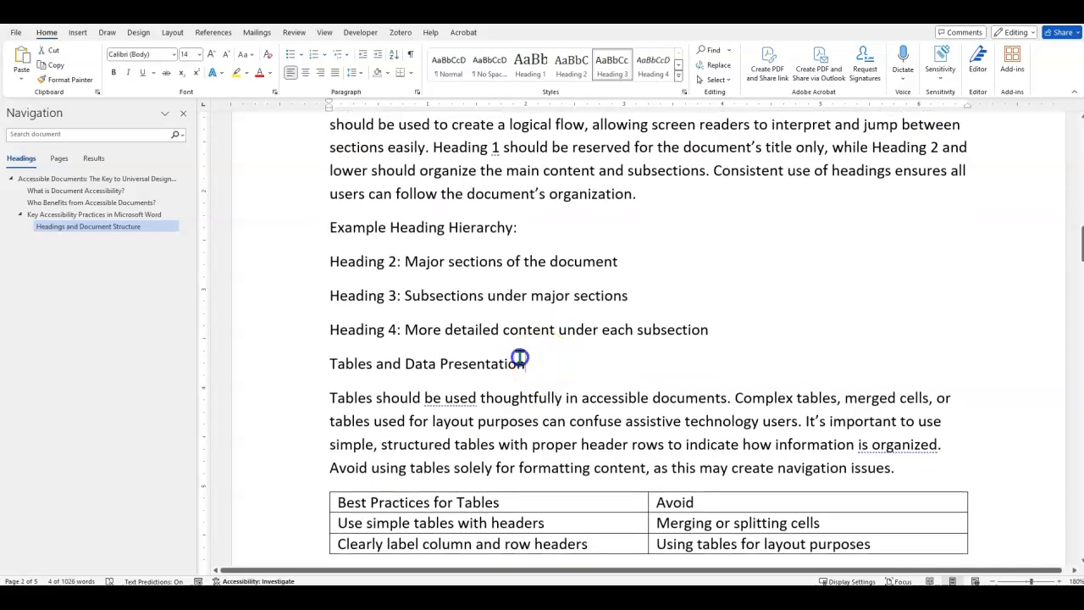
drag(520, 362, 321, 358)
click(611, 72)
- Apply the Heading 3 style to the subsection lines "Adding Alternative Text (Alt Text)" and "Hyperlinks and Screen Readers"
scroll(624, 317, down, 5)
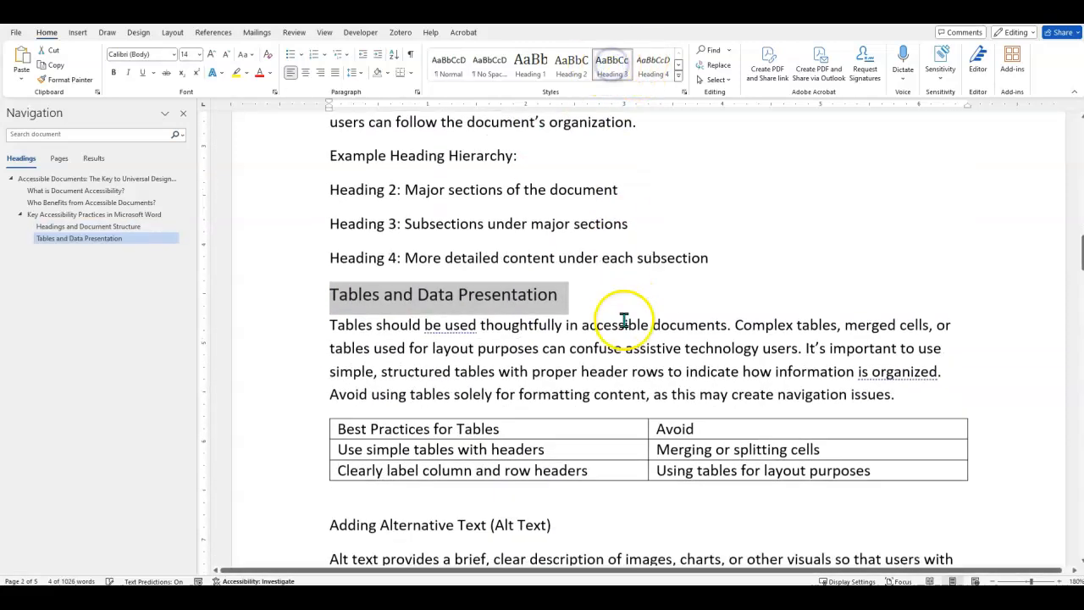
drag(590, 360, 326, 356)
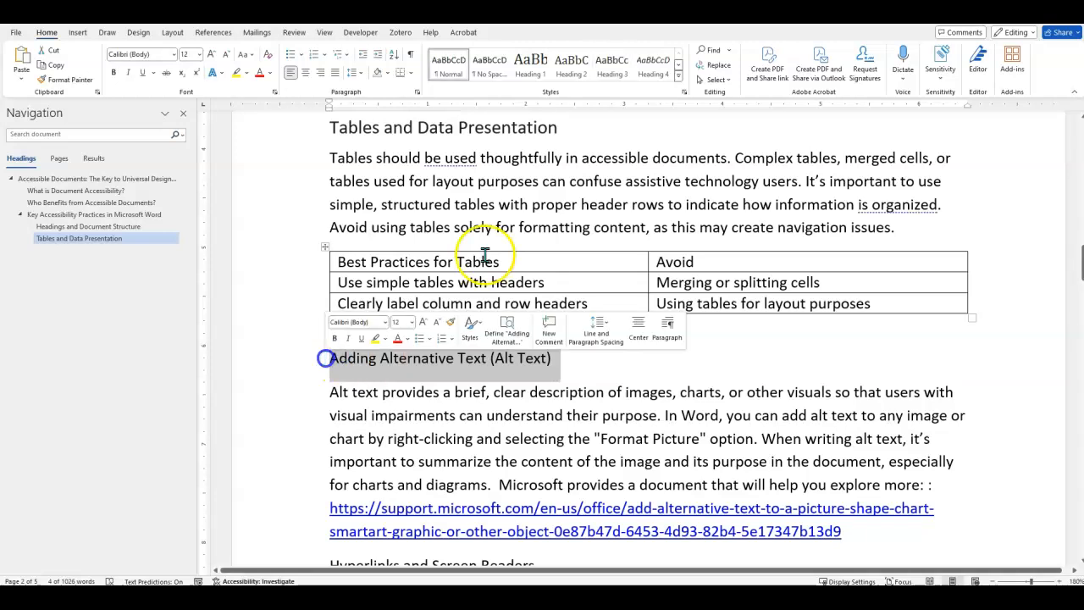
click(617, 69)
scroll(592, 356, down, 3)
scroll(576, 401, down, 3)
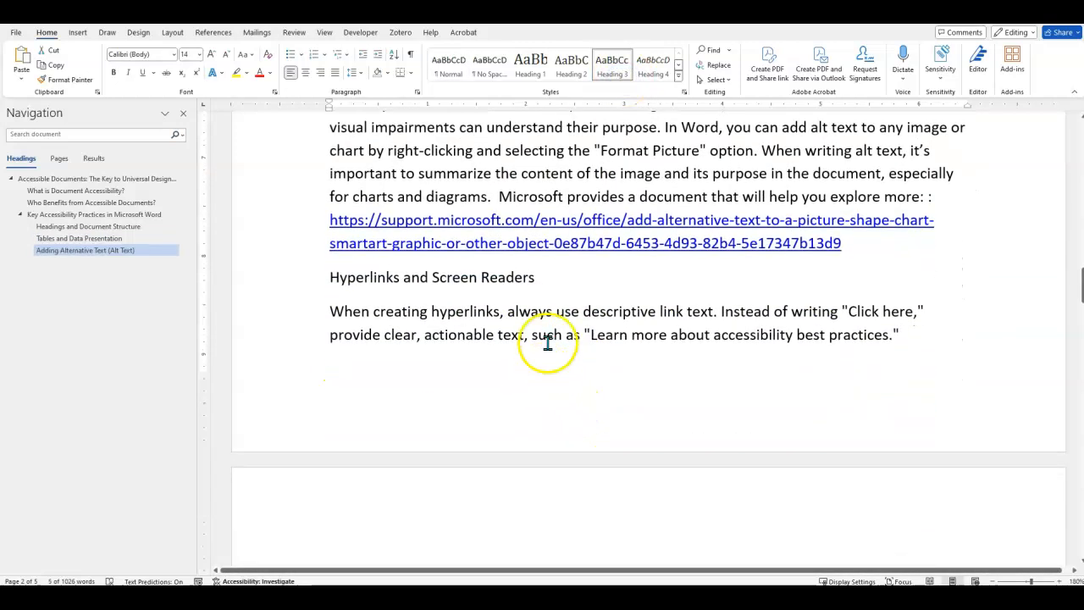
drag(540, 278, 314, 283)
click(611, 66)
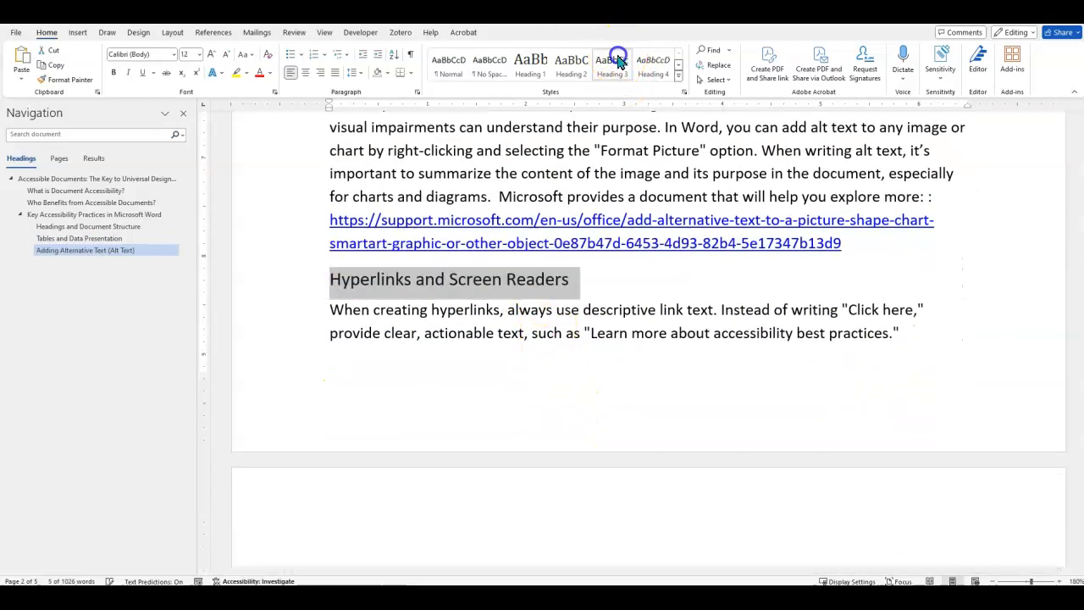
- Set "Visual Elements and Accessibility in UDL" to Heading 2 and "The Legal and Social Importance of Accessibility" to Heading 3
scroll(467, 302, down, 5)
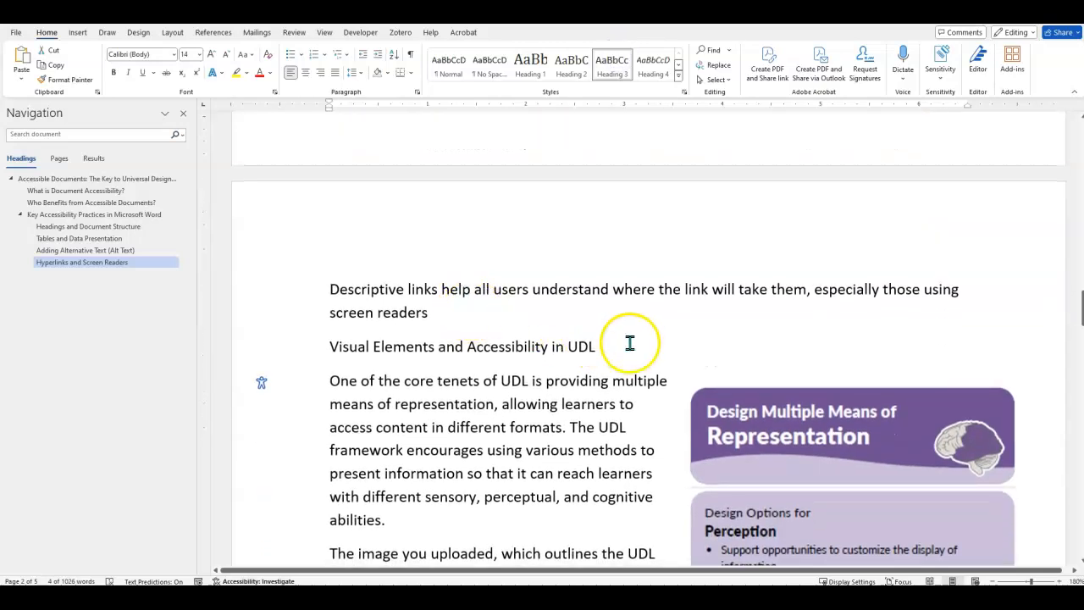
click(571, 66)
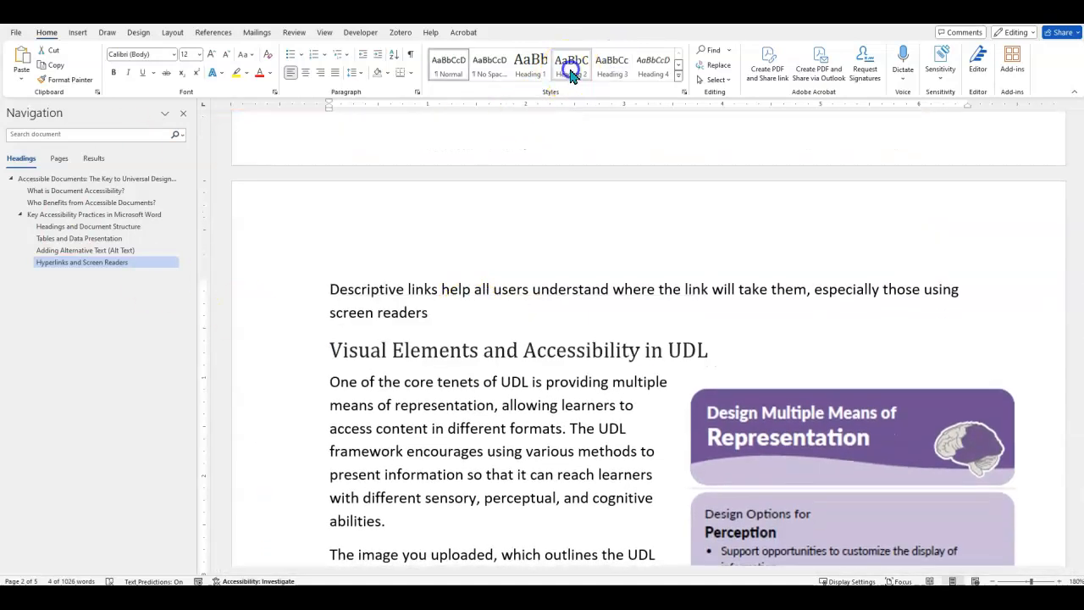
scroll(484, 321, down, 5)
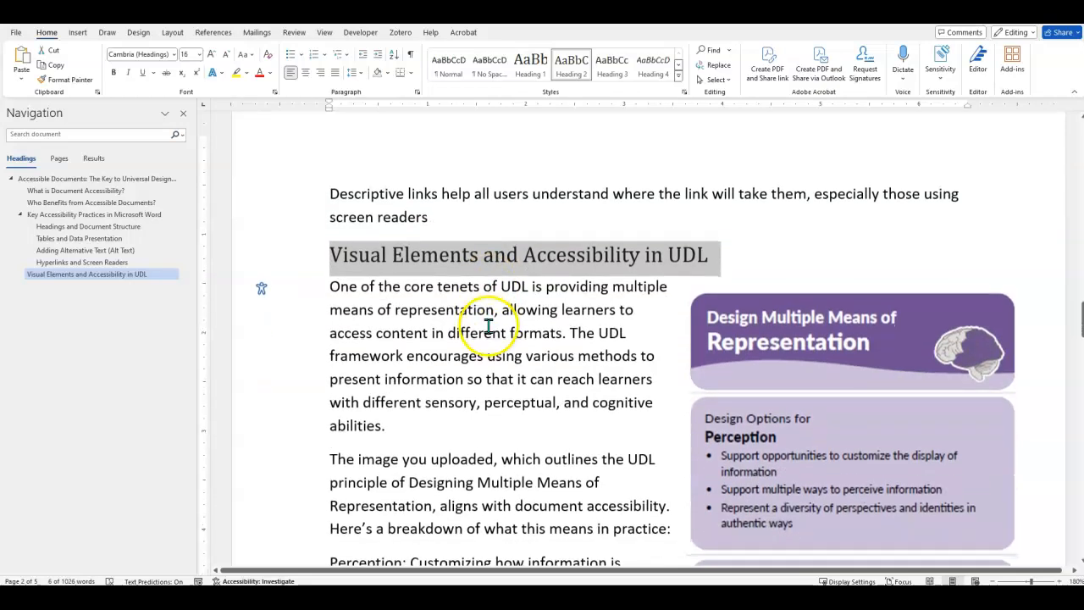
scroll(500, 342, down, 4)
drag(649, 346, 300, 341)
click(567, 64)
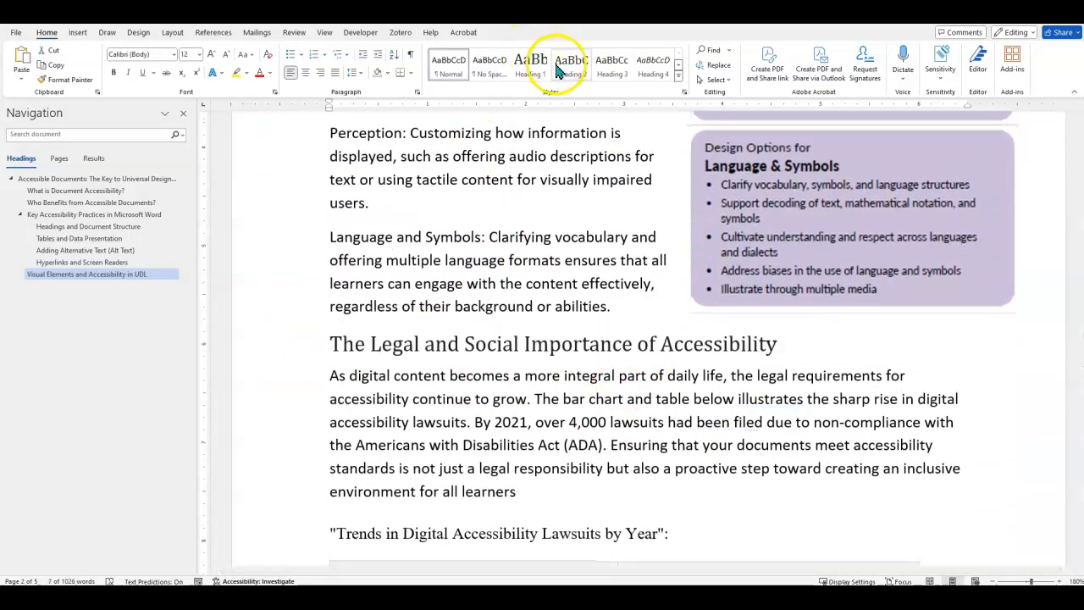
click(609, 66)
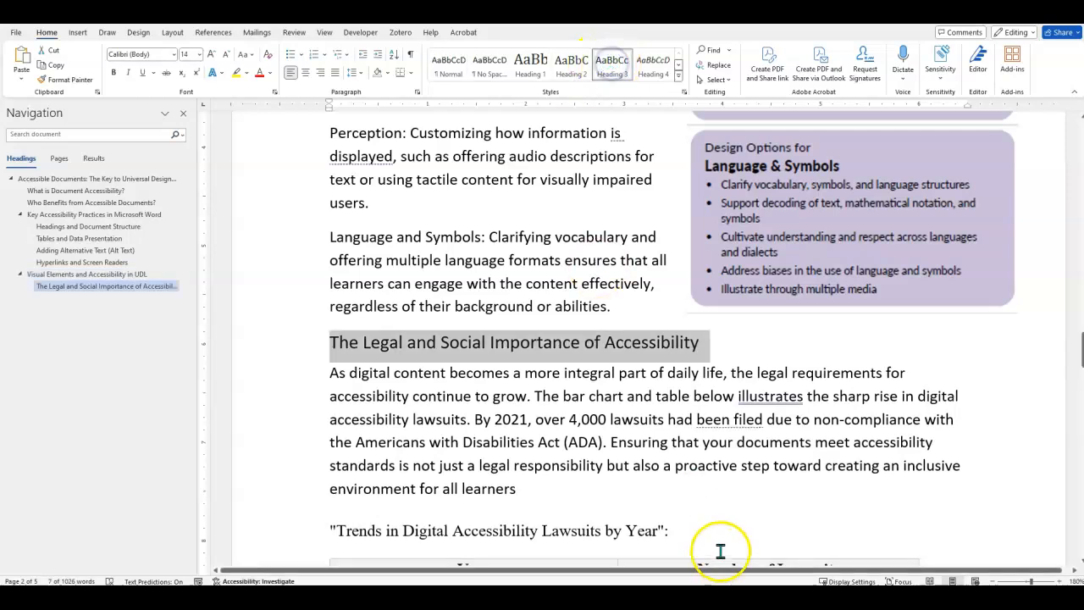
- Apply the Heading 2 style to the Conclusion line on the benefits of accessibility near the document's end
scroll(690, 469, down, 3)
scroll(691, 470, down, 2)
scroll(670, 392, up, 2)
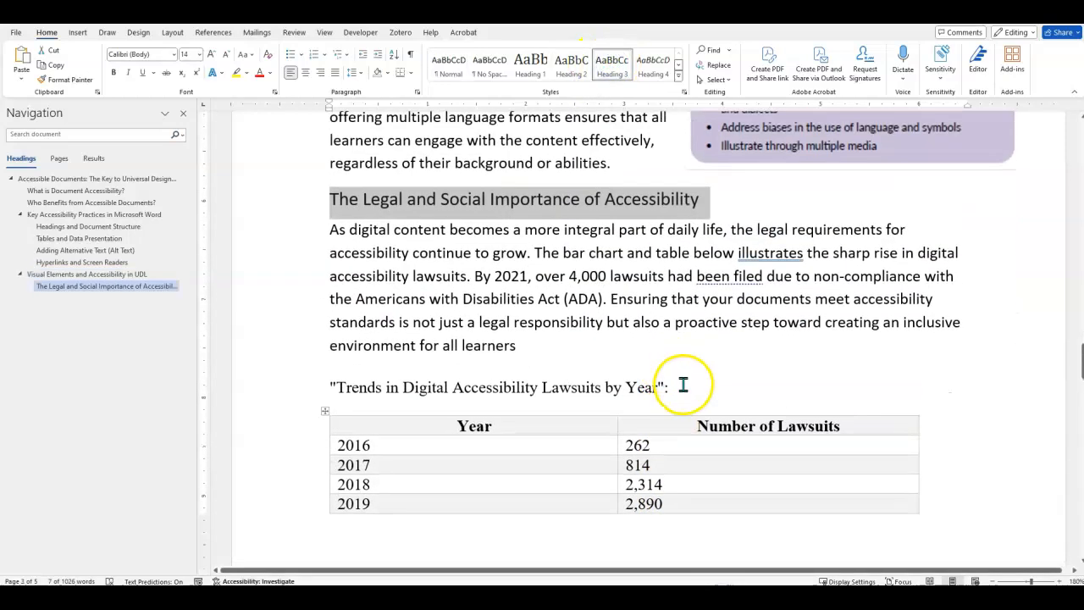
scroll(682, 398, down, 1)
scroll(682, 409, down, 20)
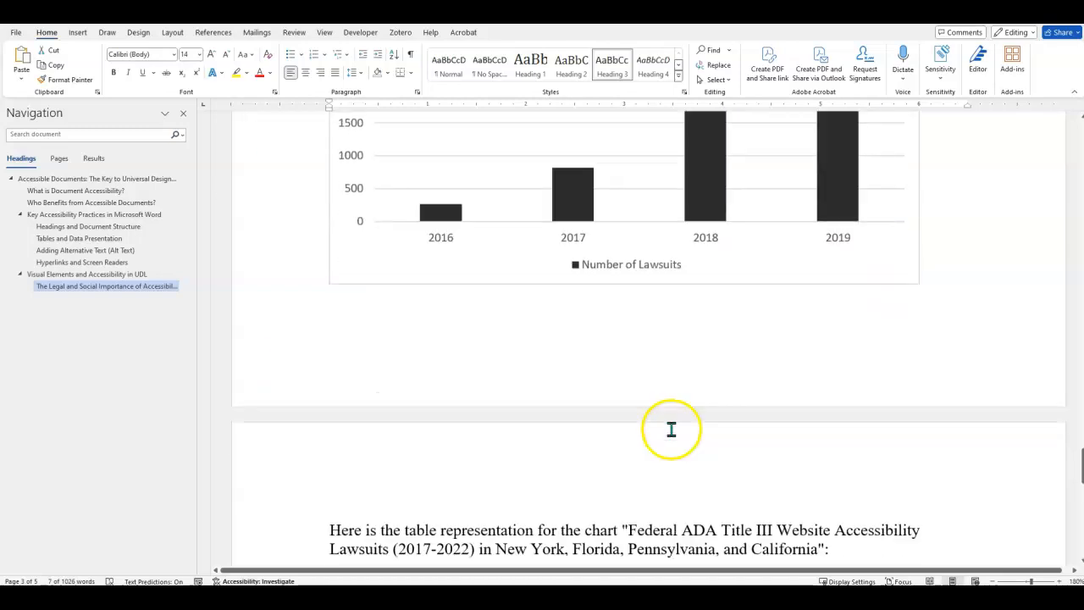
scroll(611, 388, down, 3)
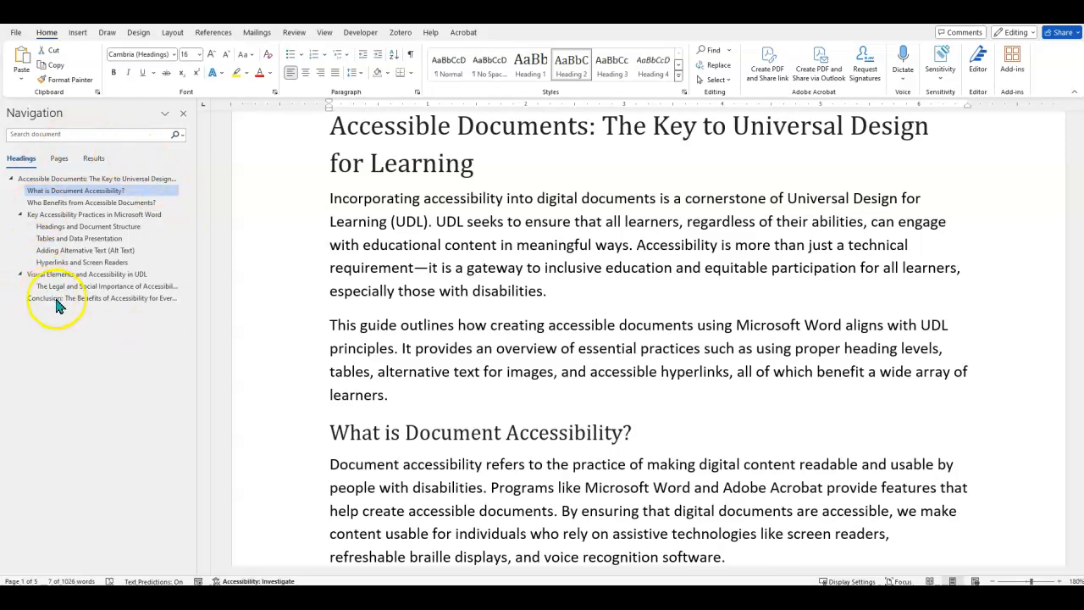
- Restyle the document with the built-in style set that has a centered title, bold black headings and justified body text
scroll(573, 295, up, 2)
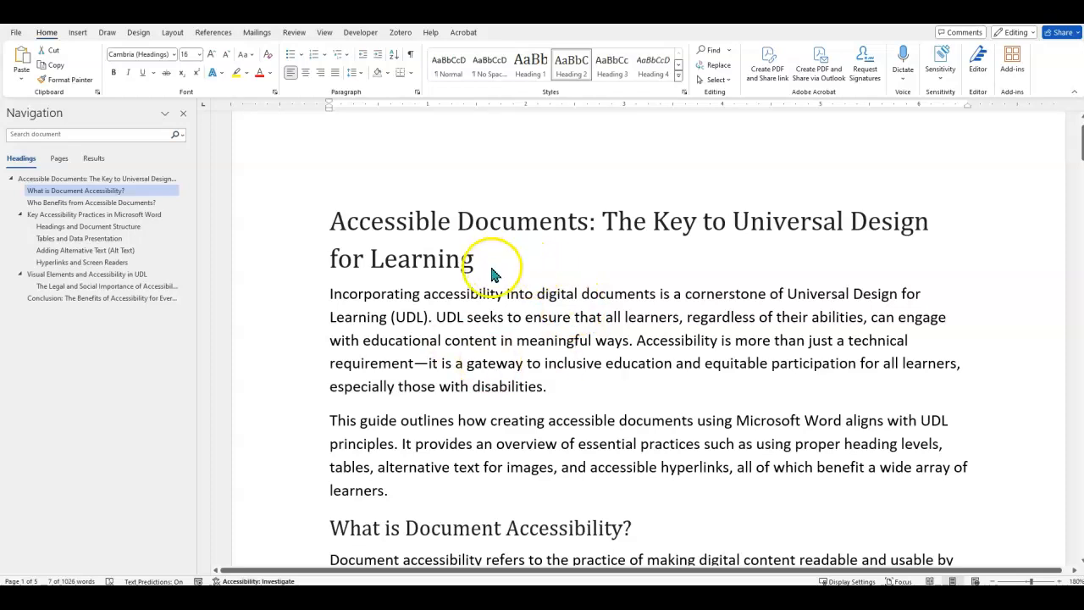
scroll(476, 271, down, 8)
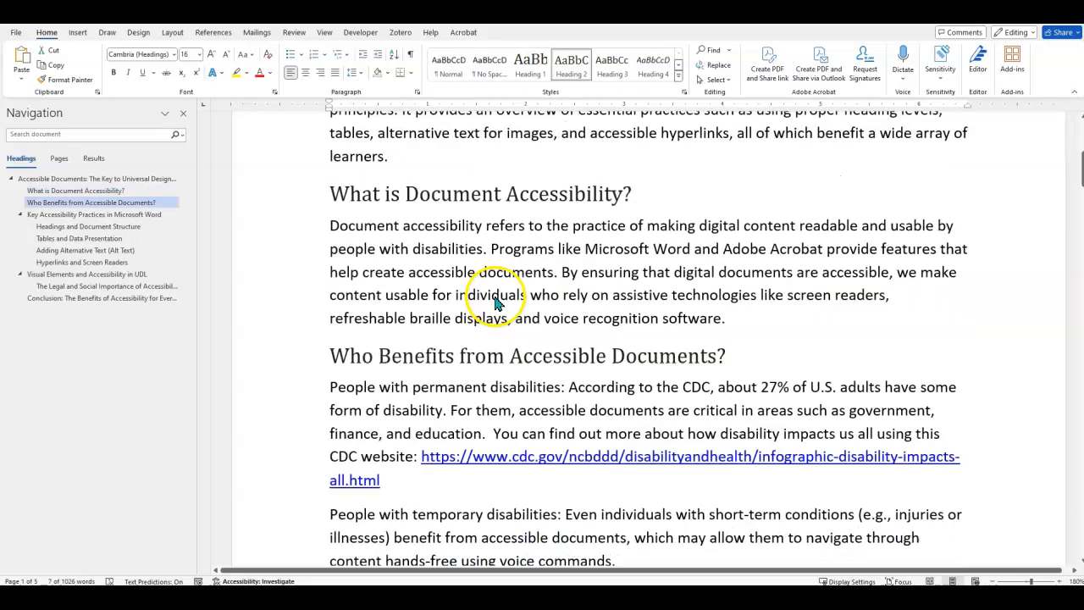
scroll(635, 302, up, 8)
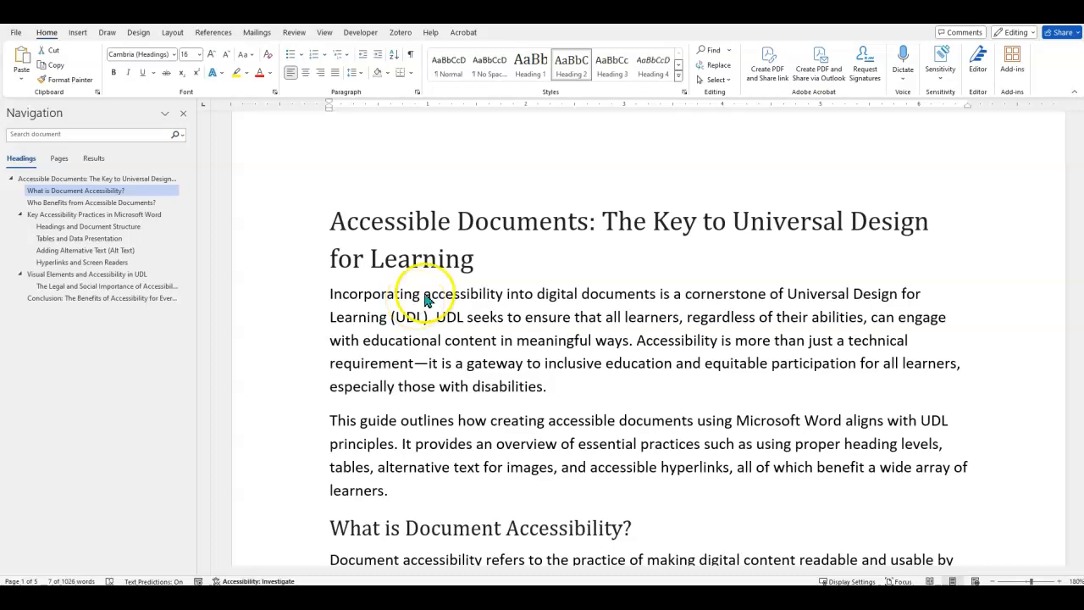
click(143, 32)
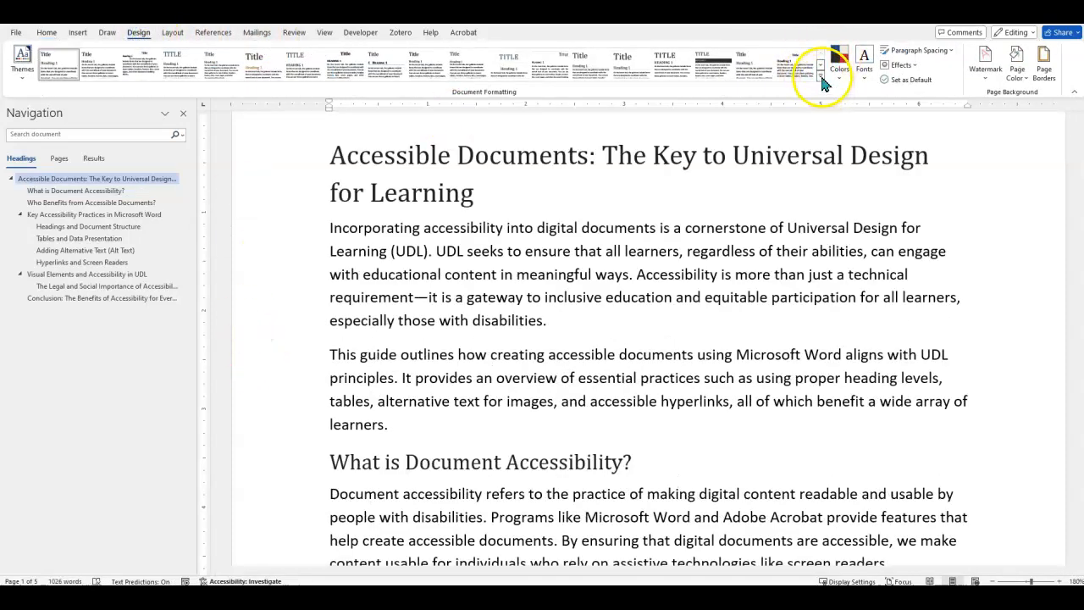
click(820, 75)
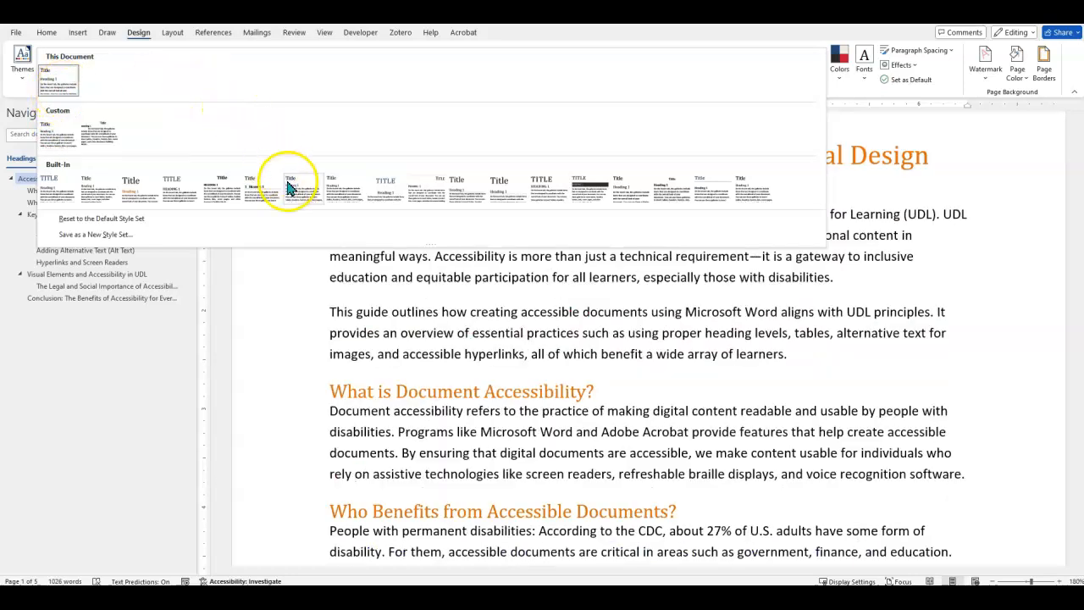
click(211, 198)
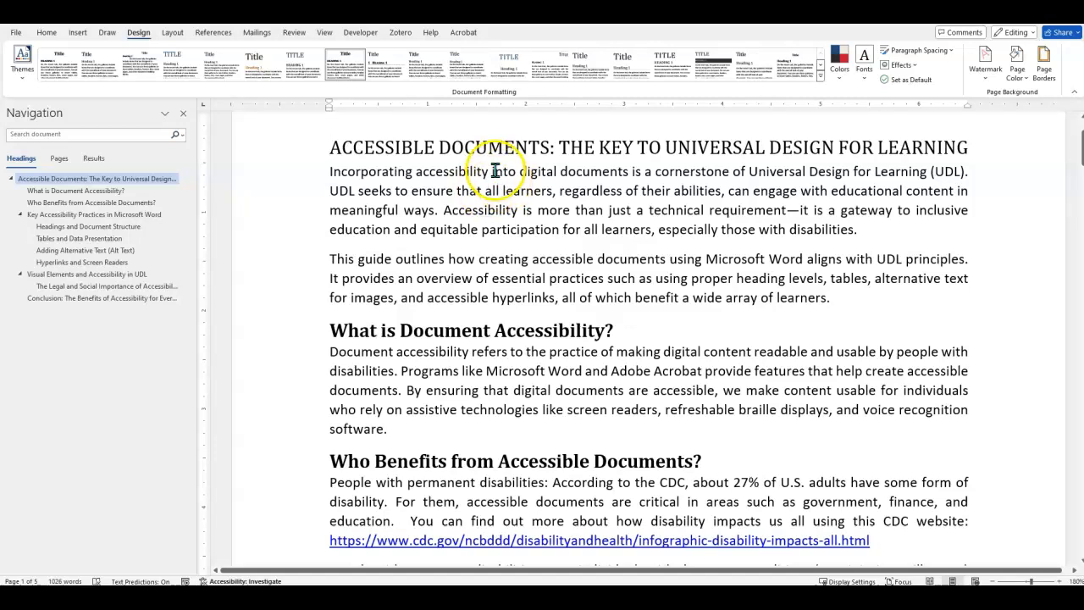
- Italicize the "What is Document Accessibility?" heading and update the Heading 2 style to match it throughout the document
click(51, 34)
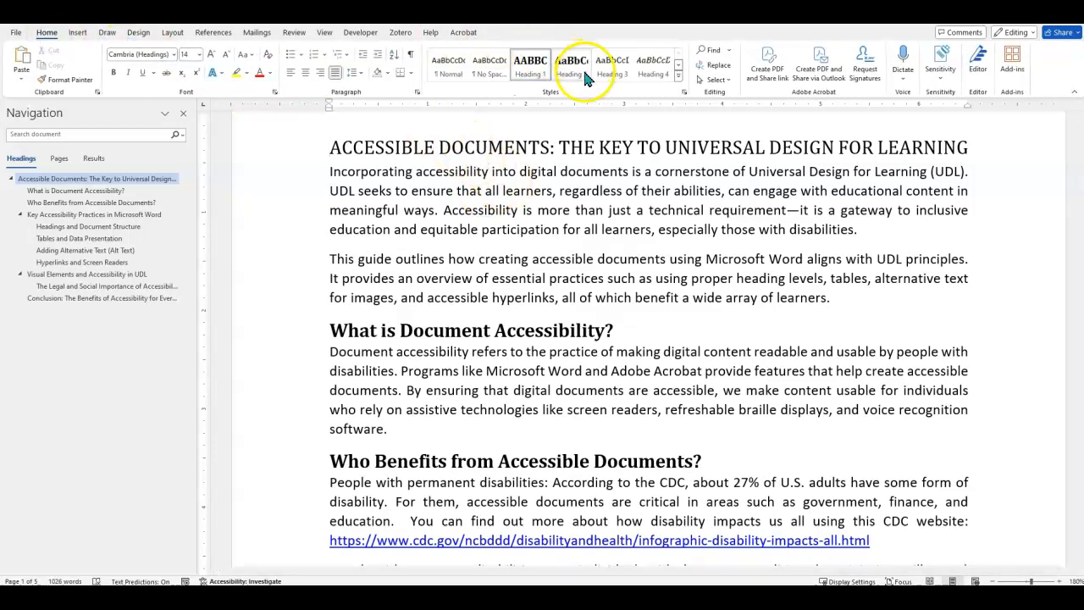
click(519, 143)
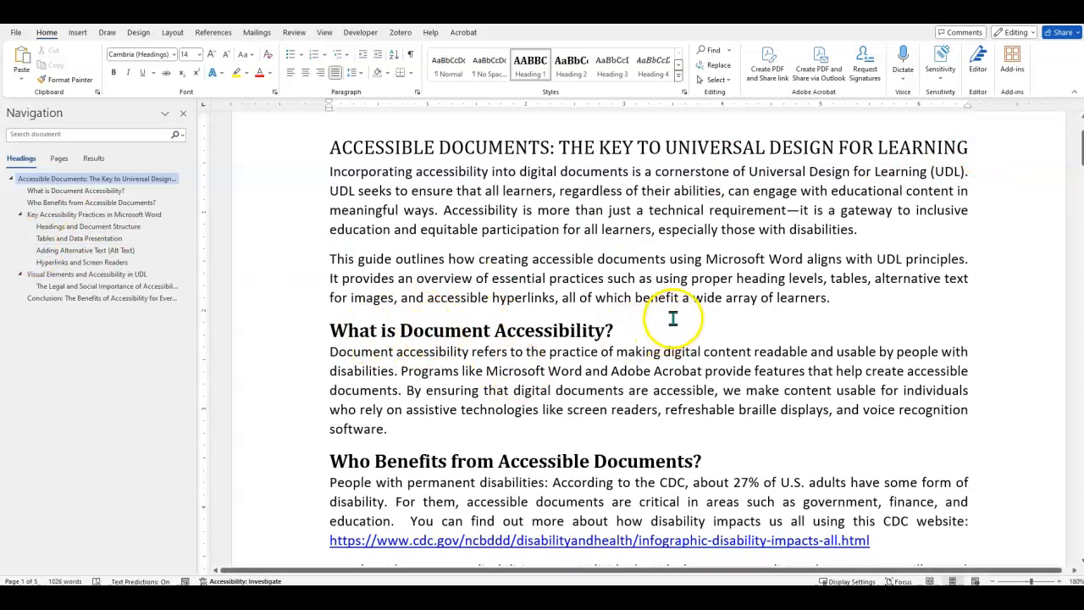
drag(621, 331, 334, 341)
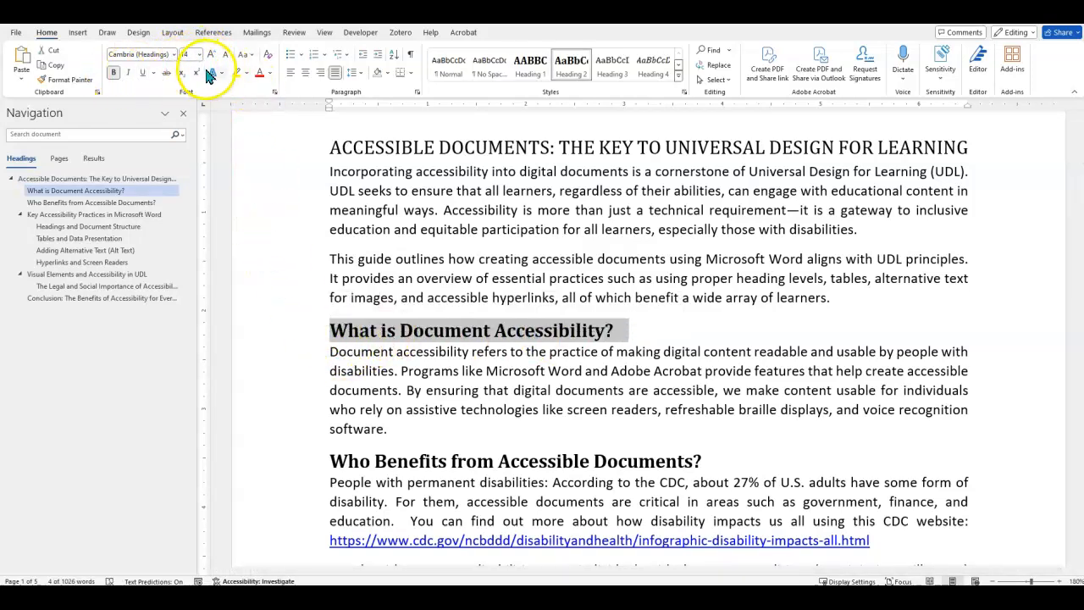
click(128, 72)
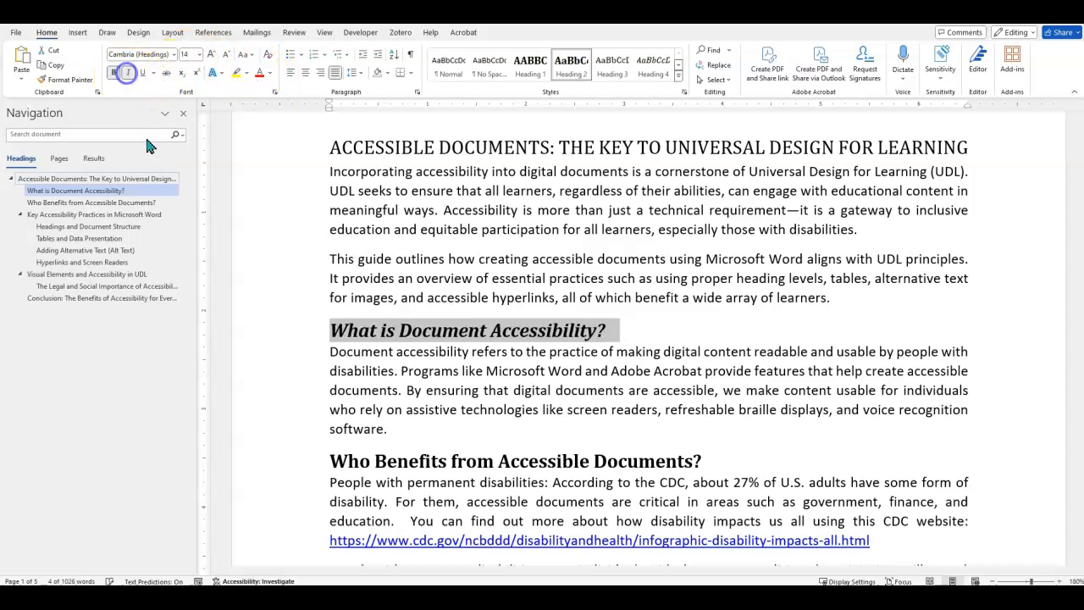
right_click(579, 73)
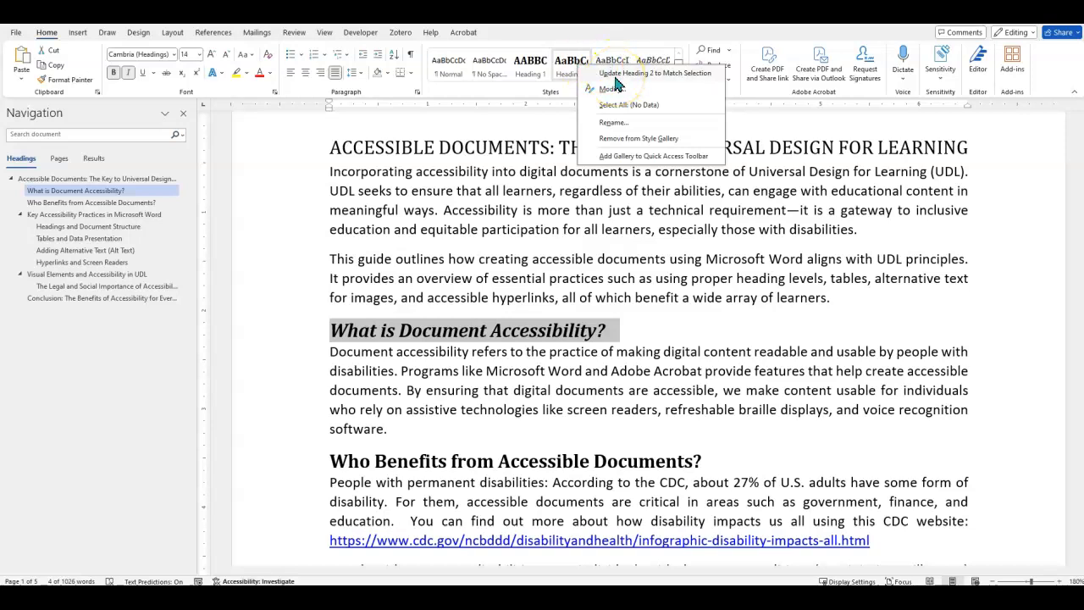
click(615, 76)
scroll(832, 331, down, 3)
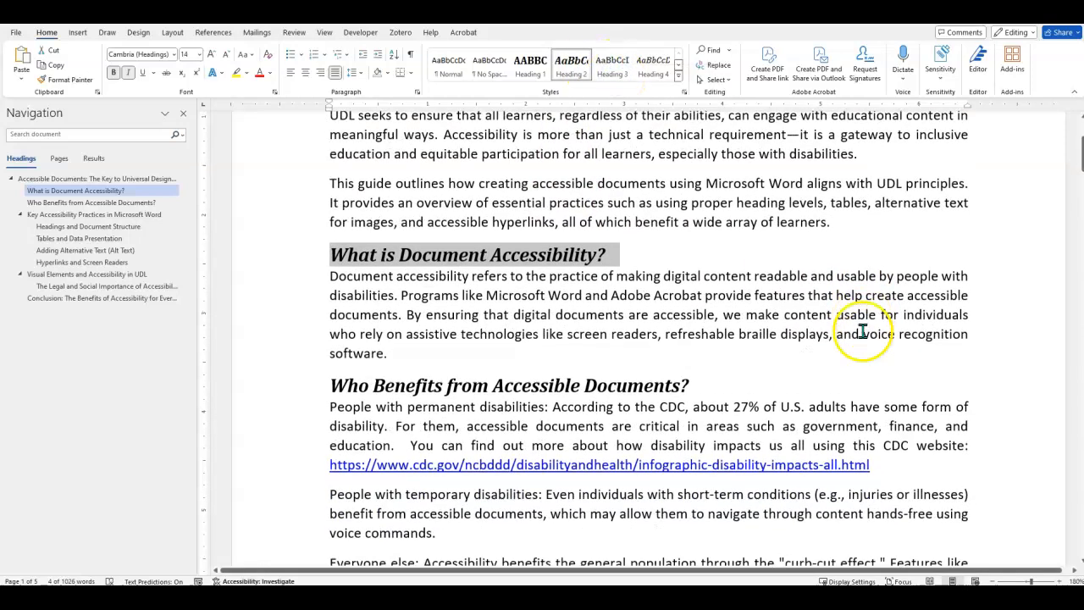
scroll(833, 331, down, 3)
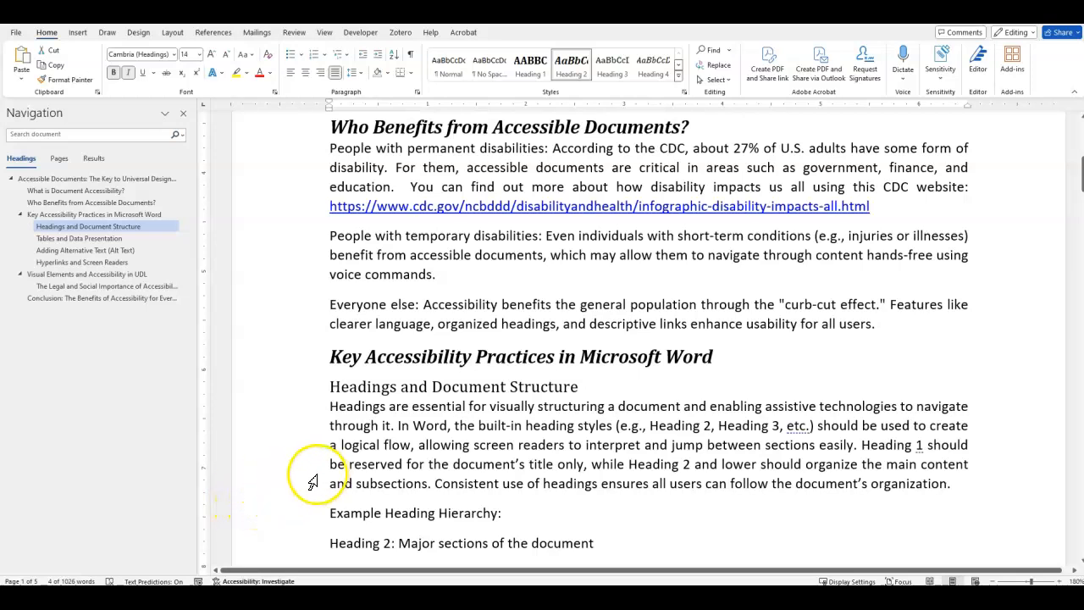
scroll(313, 482, up, 8)
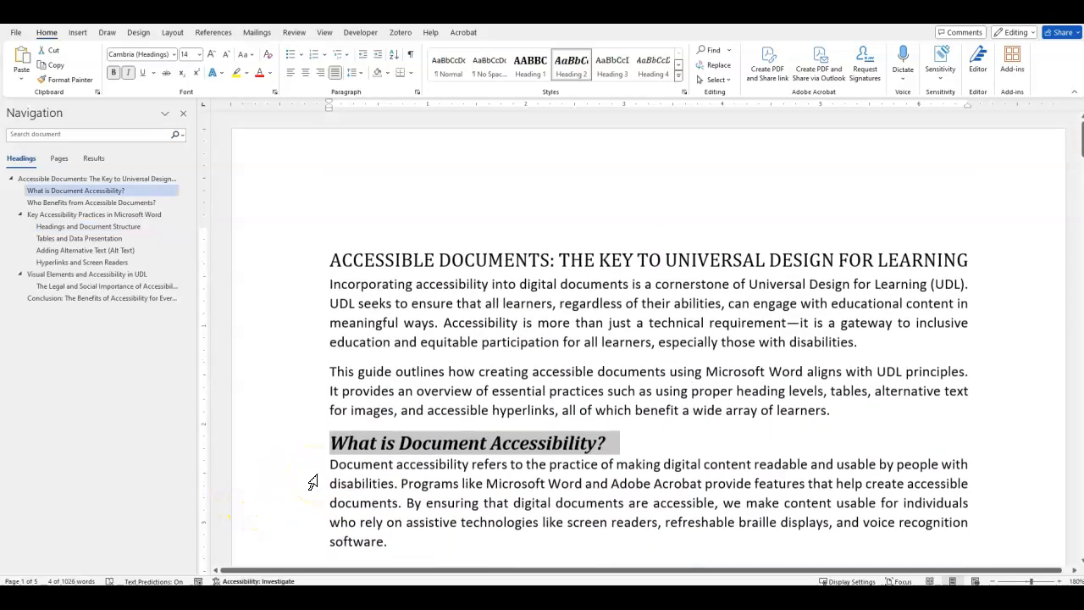